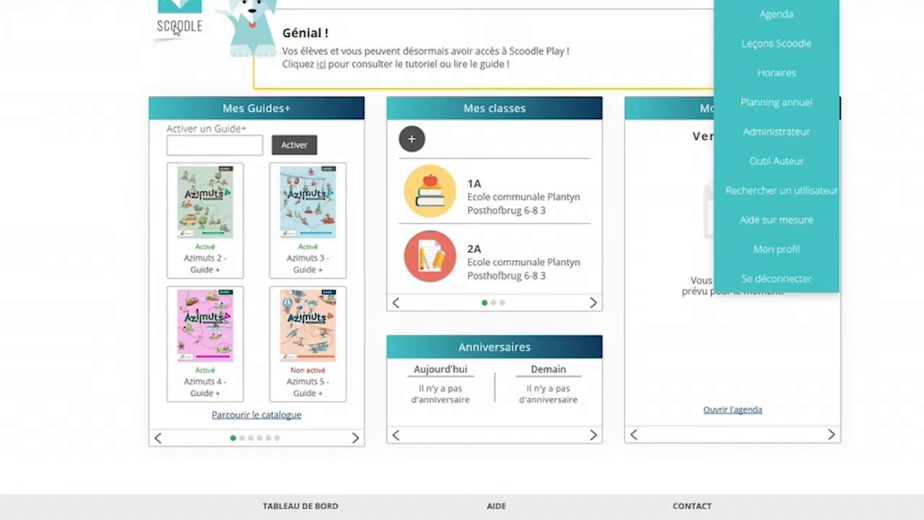
Open the school's administration area and display its classes.
{"action": "left_click", "coordinate": [775, 131]}
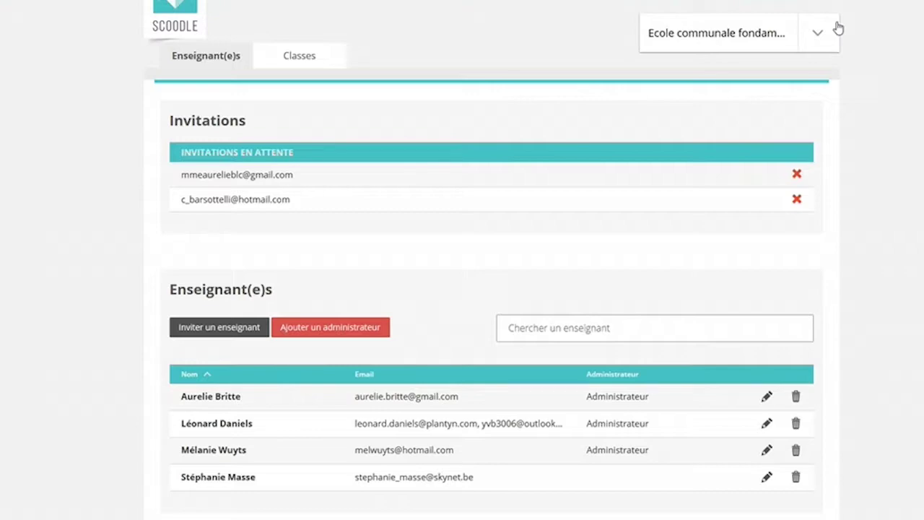
{"action": "left_click", "coordinate": [322, 56]}
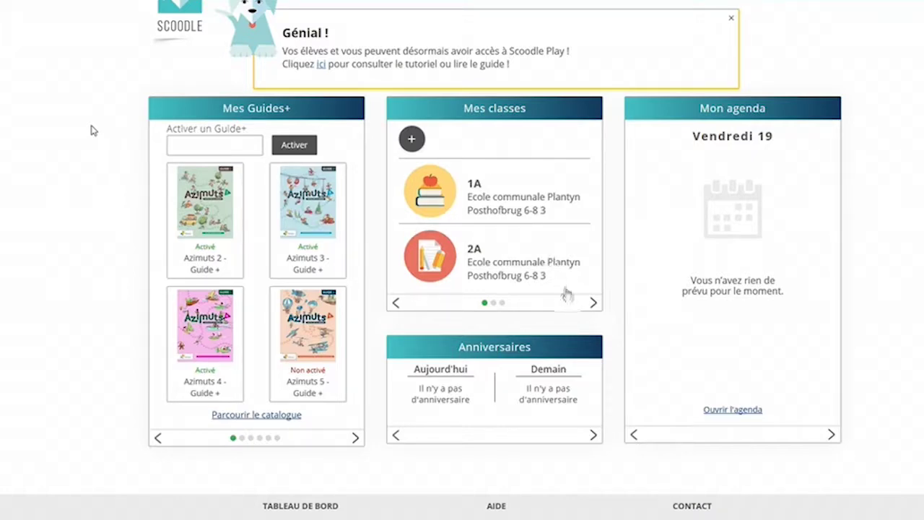
Open class 3A from the dashboard, download its pupils' login sheets for viewing and close the document.
{"action": "left_click", "coordinate": [593, 302]}
{"action": "left_click", "coordinate": [472, 190]}
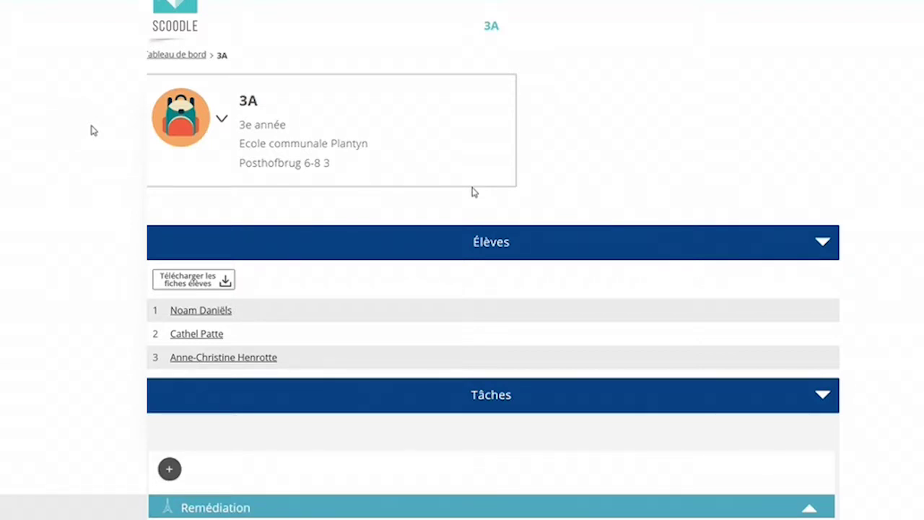
{"action": "left_click", "coordinate": [227, 279]}
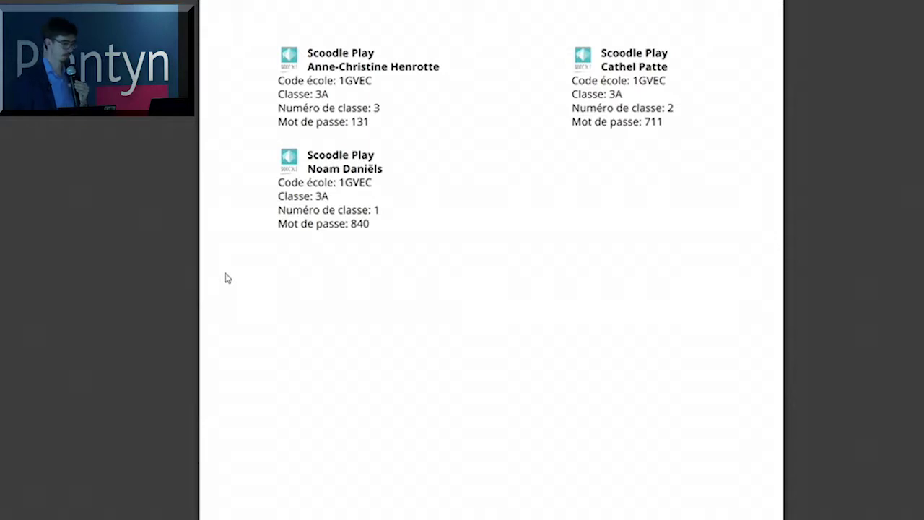
{"action": "key", "text": "ctrl+w"}
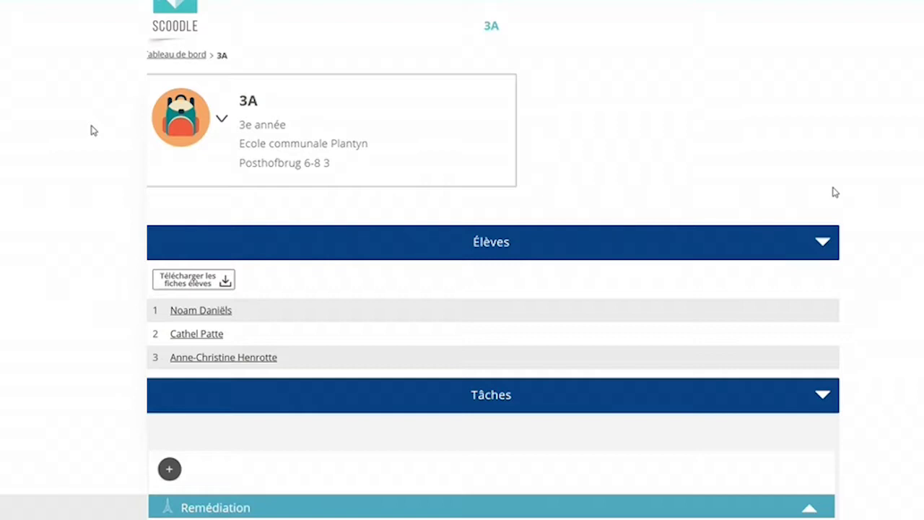
Create a new task for class 3A and title it Remédiation.
{"action": "left_click", "coordinate": [171, 471]}
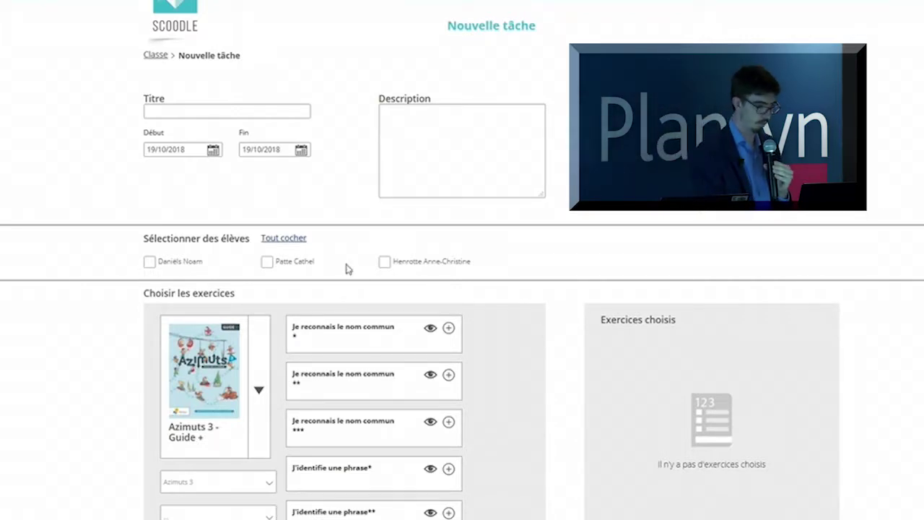
{"action": "left_click", "coordinate": [224, 112]}
{"action": "type", "text": "R"}
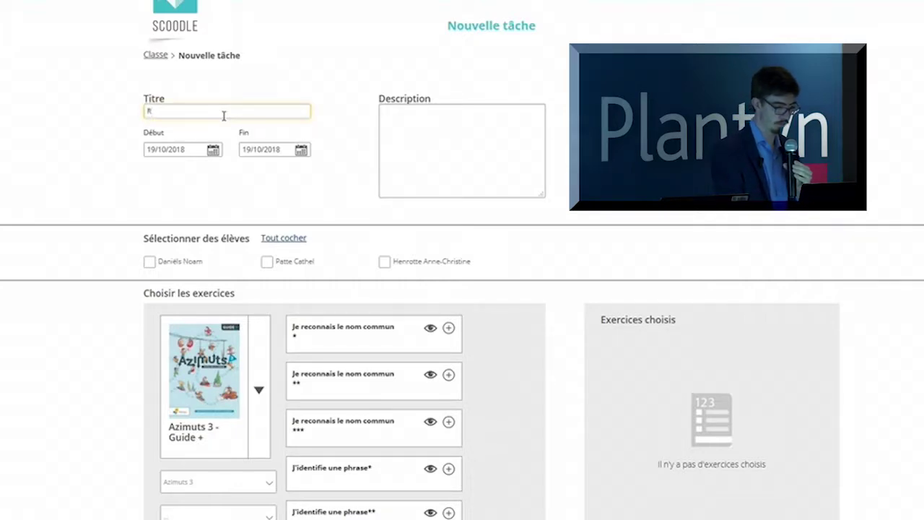
{"action": "type", "text": "eméd"}
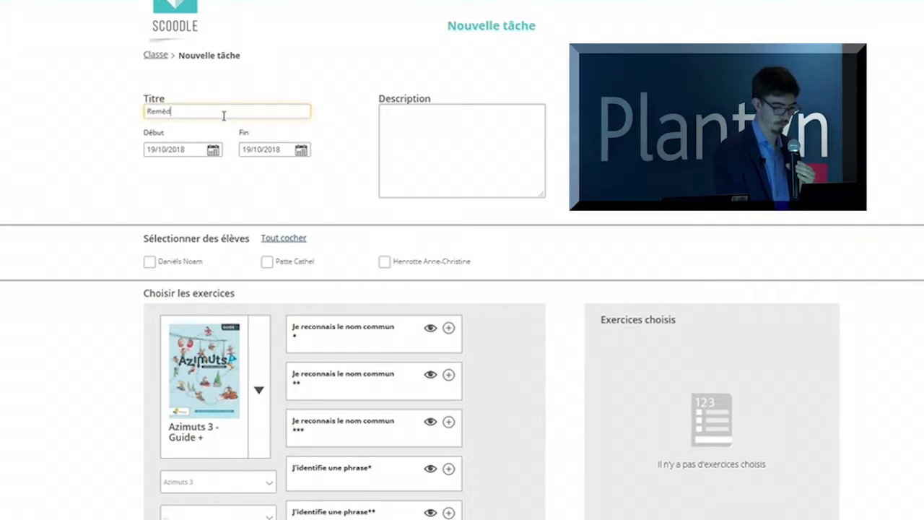
{"action": "type", "text": "iation"}
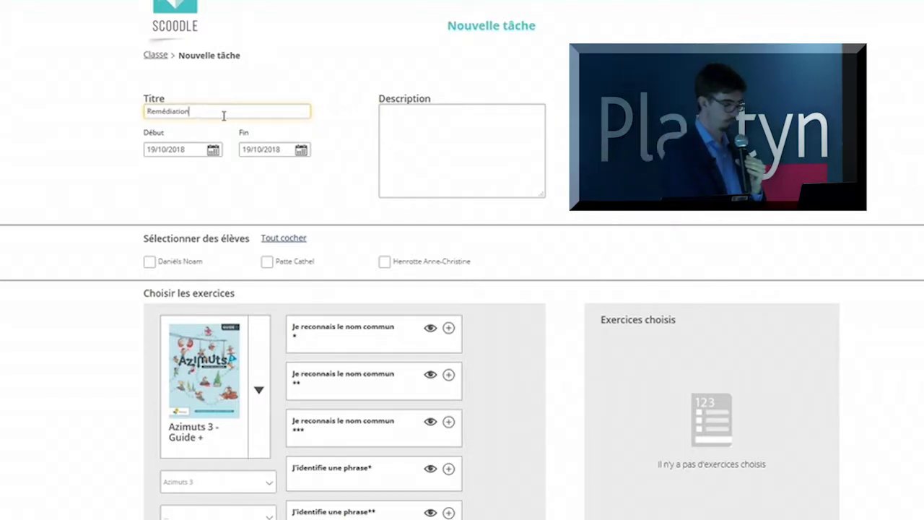
Set the task's start date to 19/10/2018 and its end date to 26/10/2018.
{"action": "left_click", "coordinate": [213, 148]}
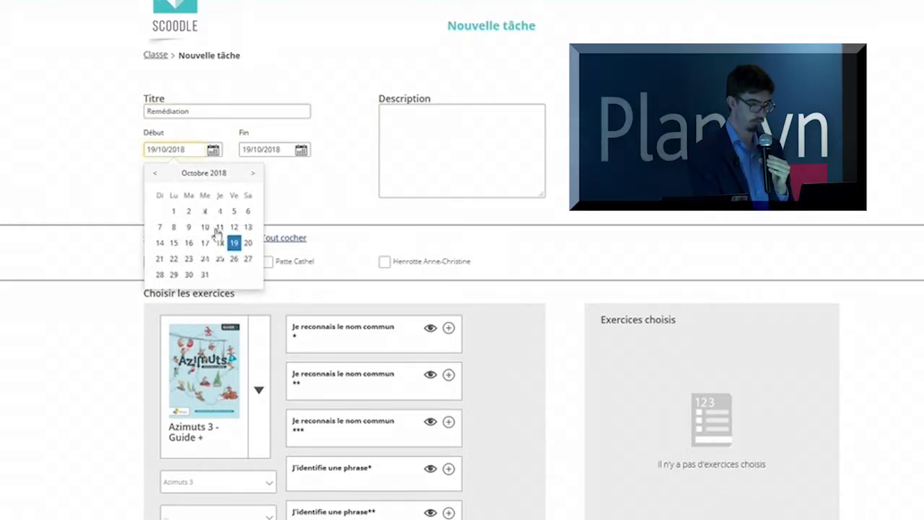
{"action": "left_click", "coordinate": [235, 245]}
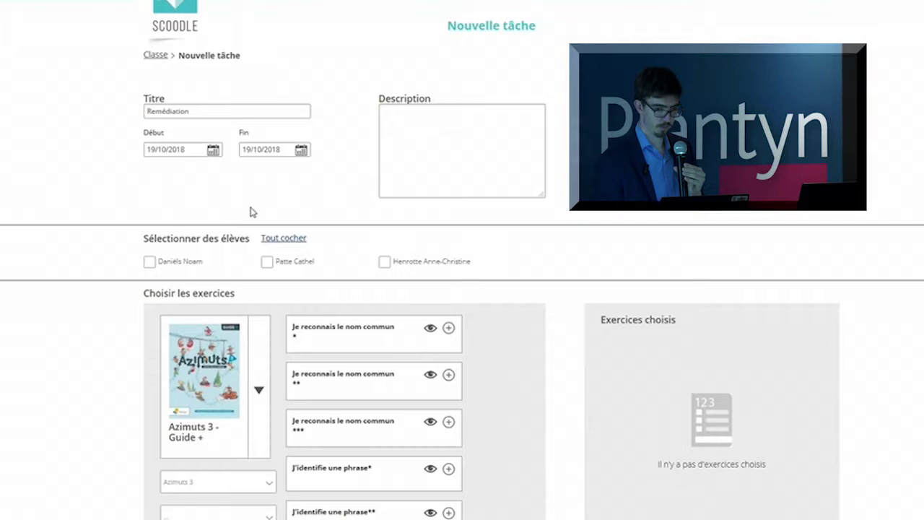
{"action": "left_click", "coordinate": [272, 150]}
{"action": "left_click", "coordinate": [327, 262]}
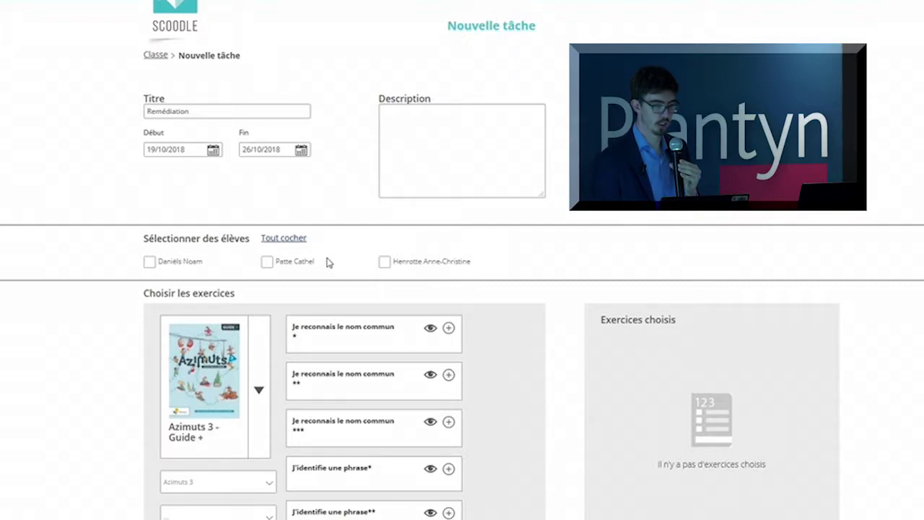
Try selecting all pupils for the task, clear the selection, and assign it only to the third listed pupil.
{"action": "left_click", "coordinate": [288, 239]}
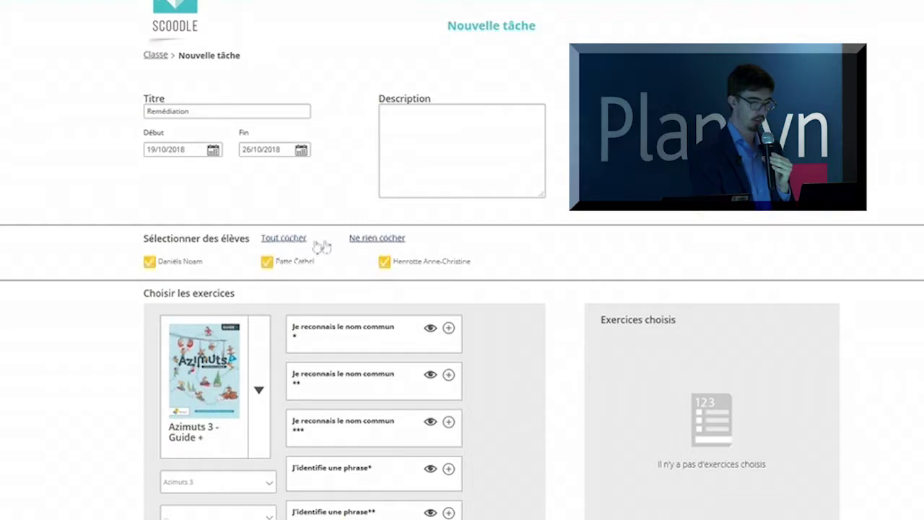
{"action": "left_click", "coordinate": [374, 238]}
{"action": "left_click", "coordinate": [384, 261]}
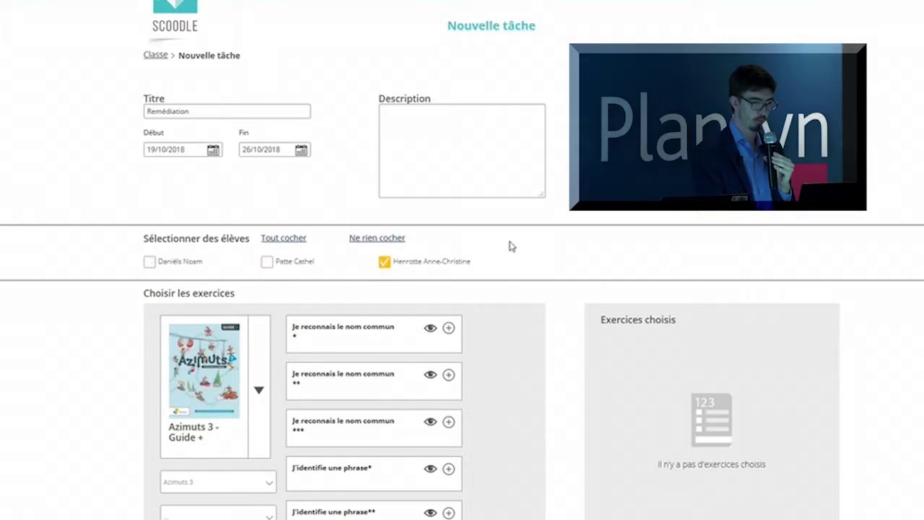
Filter the Azimuts 3 exercises to Azimuts 3A, Parcours 2, Grammaire.
{"action": "scroll", "coordinate": [509, 246], "scroll_direction": "down", "scroll_amount": 9}
{"action": "scroll", "coordinate": [509, 247], "scroll_direction": "up", "scroll_amount": 5}
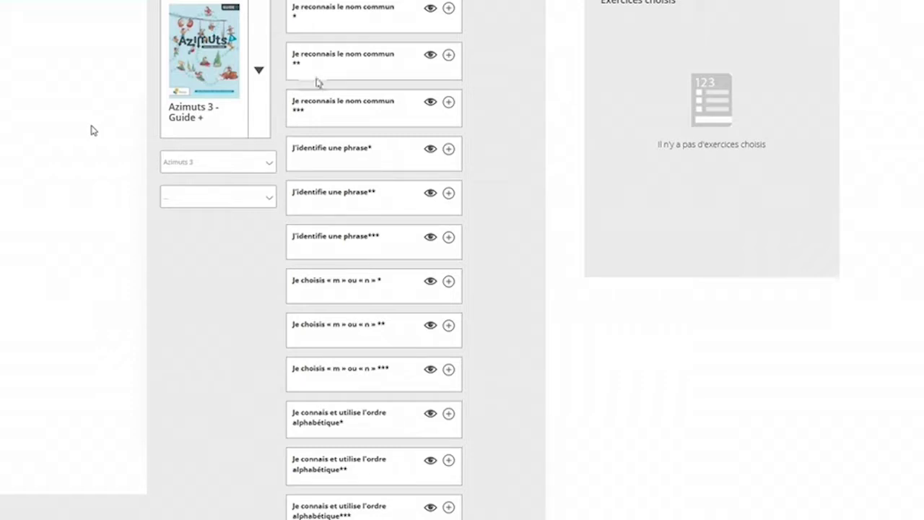
{"action": "left_click", "coordinate": [258, 197]}
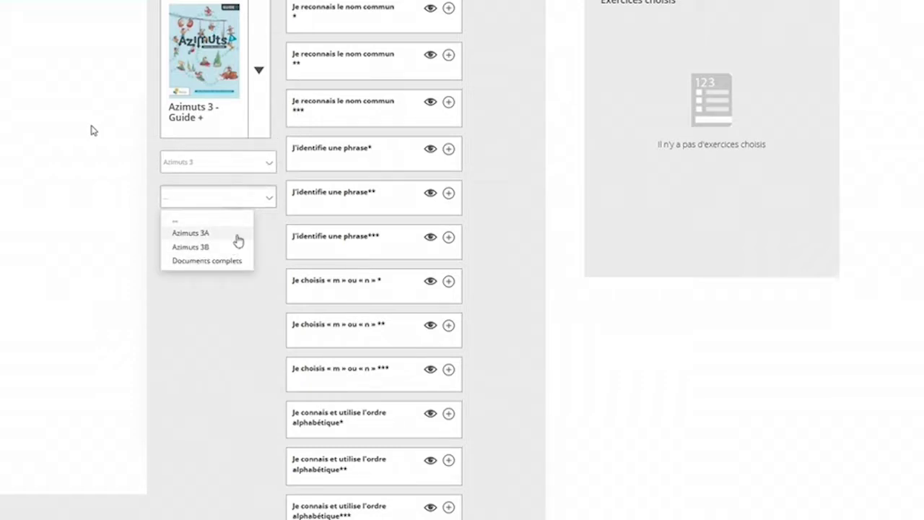
{"action": "left_click", "coordinate": [235, 237]}
{"action": "left_click", "coordinate": [235, 237]}
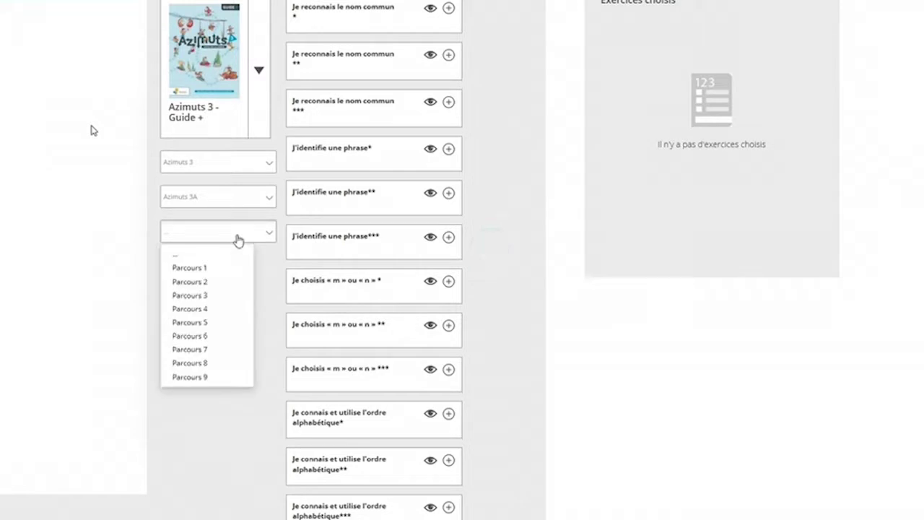
{"action": "left_click", "coordinate": [220, 282]}
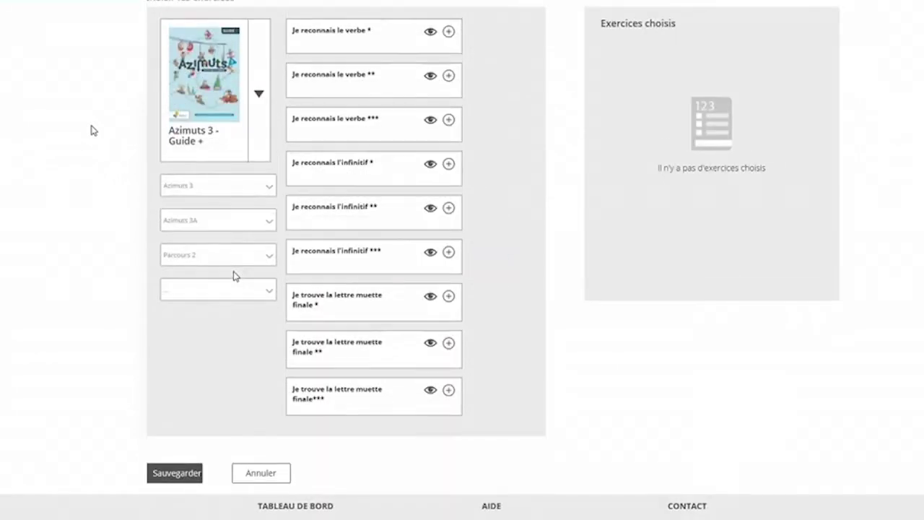
{"action": "left_click", "coordinate": [226, 291]}
{"action": "left_click", "coordinate": [213, 327]}
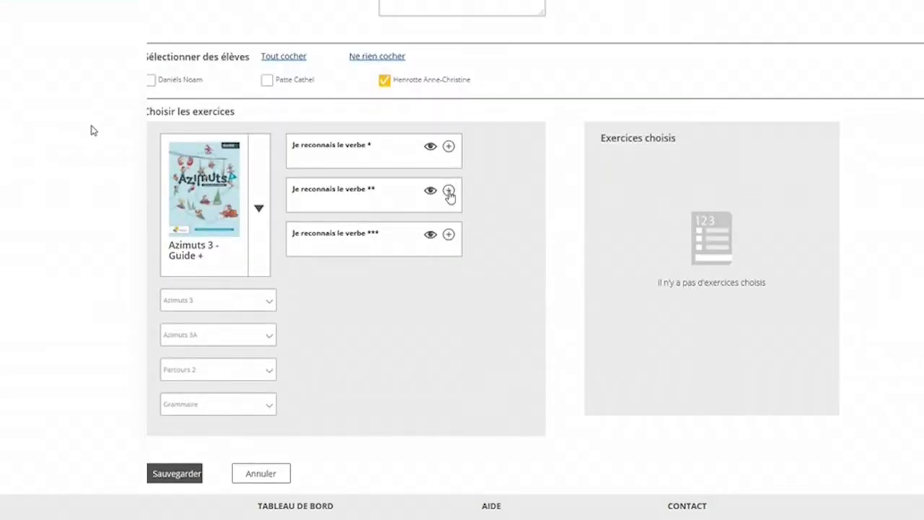
Add the exercise "Je reconnais le verbe **" to the task, save it and check the class's task list.
{"action": "left_click", "coordinate": [448, 192]}
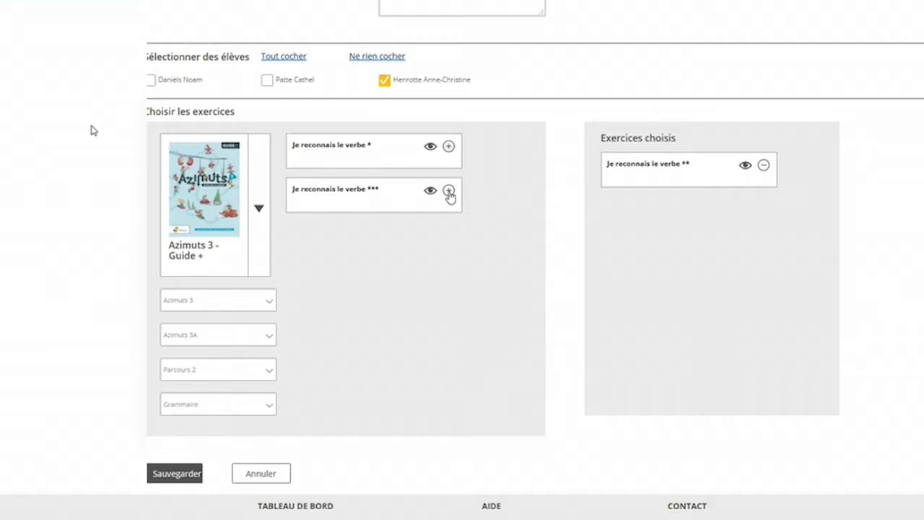
{"action": "left_click", "coordinate": [176, 471]}
{"action": "left_click", "coordinate": [599, 147]}
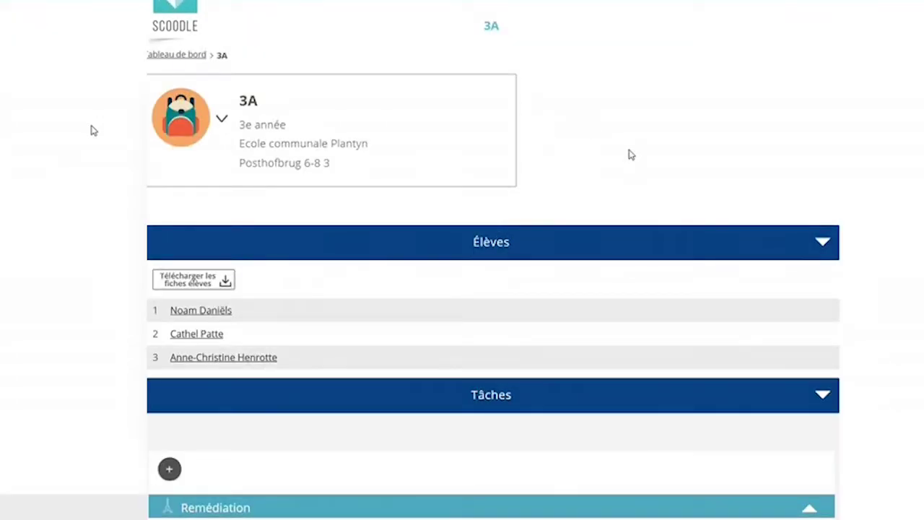
{"action": "scroll", "coordinate": [723, 197], "scroll_direction": "down", "scroll_amount": 3}
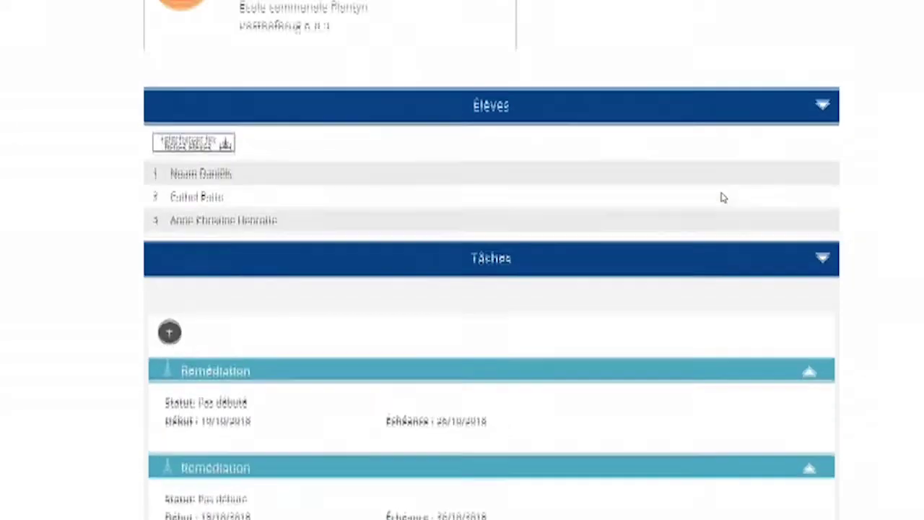